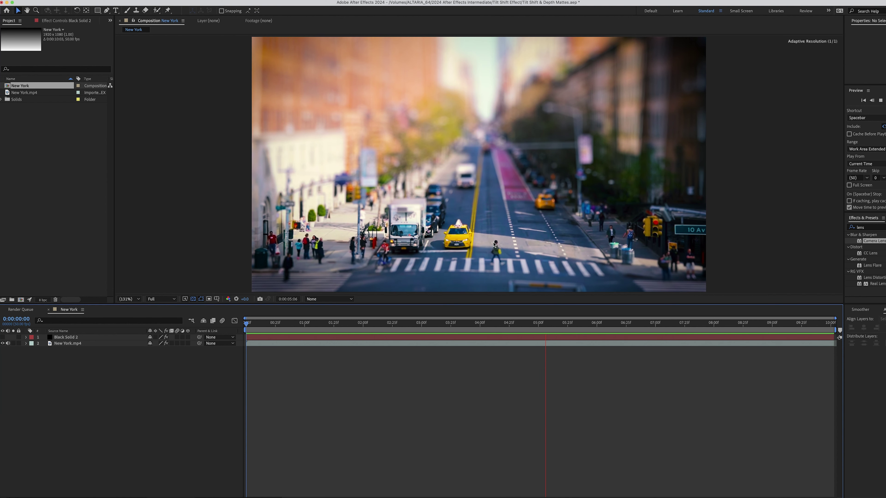
Stop the preview, return the playhead to the start, and create a new composition from the New York.mp4 footage
{"action": "key", "text": "space"}
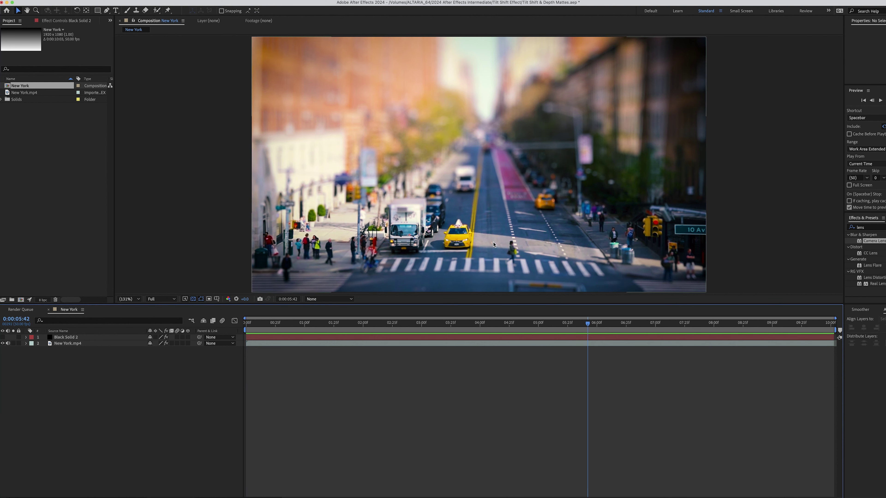
{"action": "left_click_drag", "start_coordinate": [587, 322], "coordinate": [222, 327]}
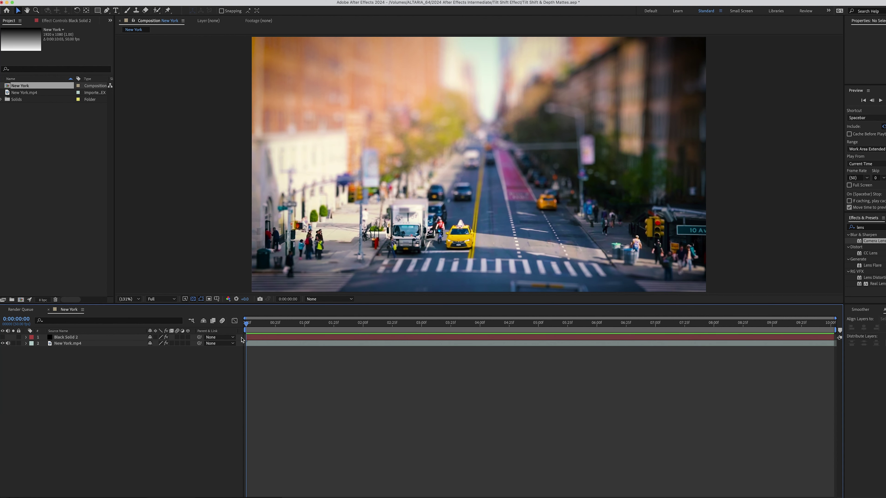
{"action": "left_click", "coordinate": [25, 115]}
{"action": "left_click", "coordinate": [49, 93]}
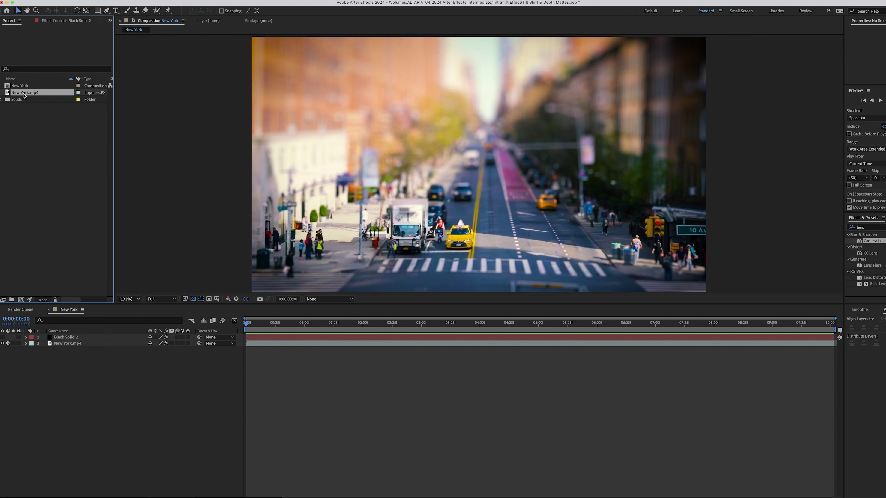
{"action": "left_click_drag", "start_coordinate": [8, 94], "coordinate": [21, 301]}
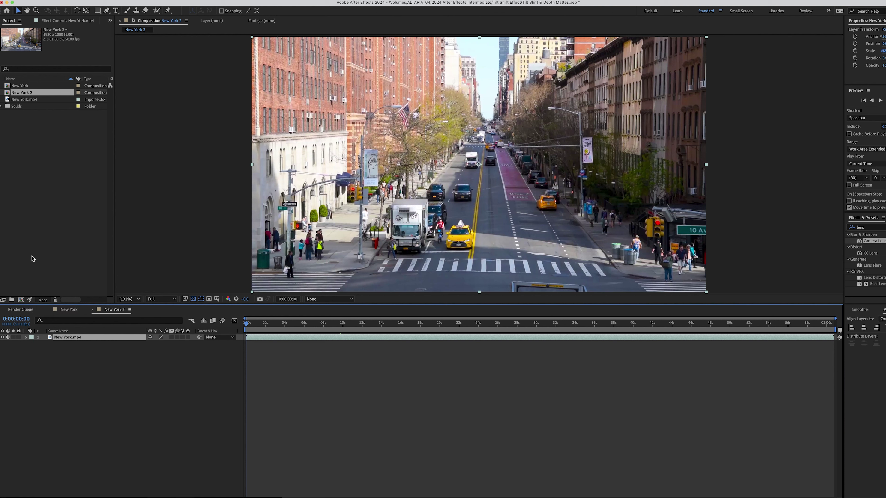
Add a black solid layer named Depth Matte above the footage in the new composition
{"action": "left_click", "coordinate": [134, 0]}
{"action": "mouse_move", "coordinate": [174, 4]}
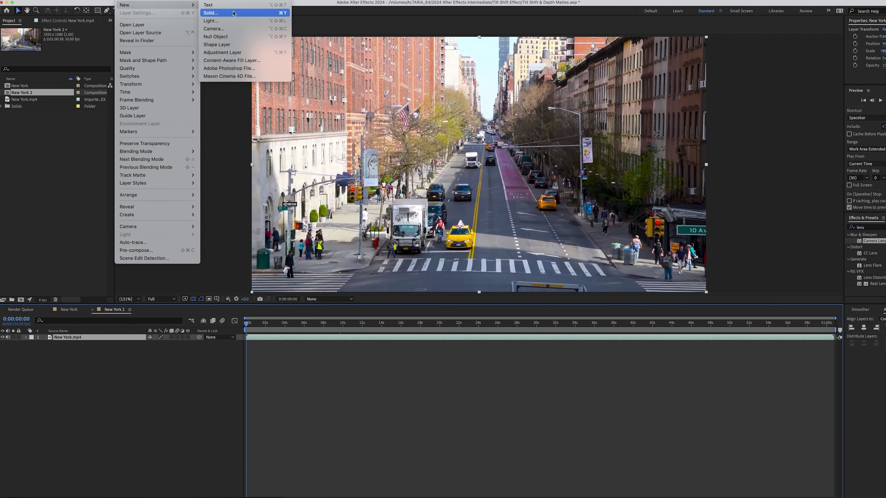
{"action": "left_click", "coordinate": [233, 13]}
{"action": "type", "text": "Depth Matte"}
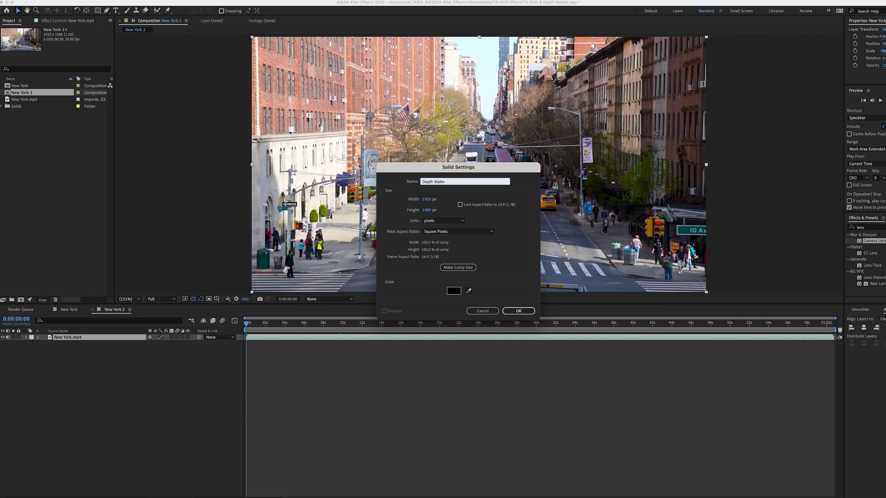
{"action": "key", "text": "Return"}
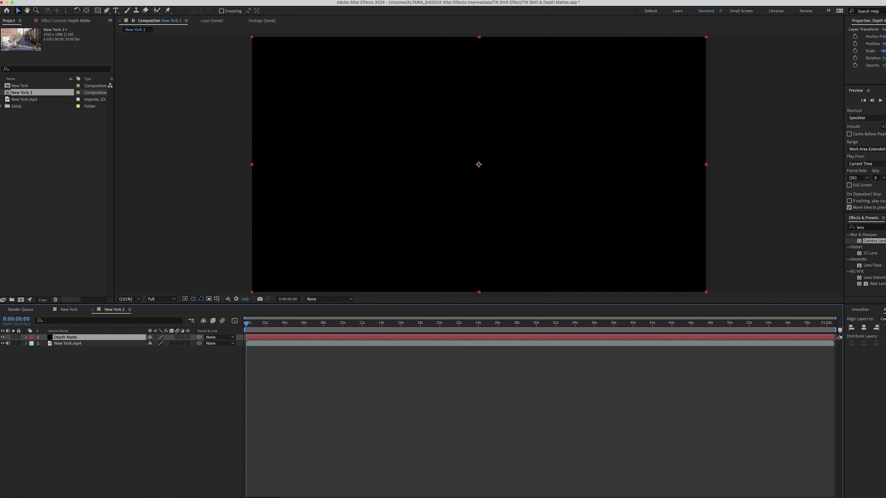
Apply the Gradient Ramp effect to the Depth Matte layer and hide that layer
{"action": "left_click", "coordinate": [870, 227]}
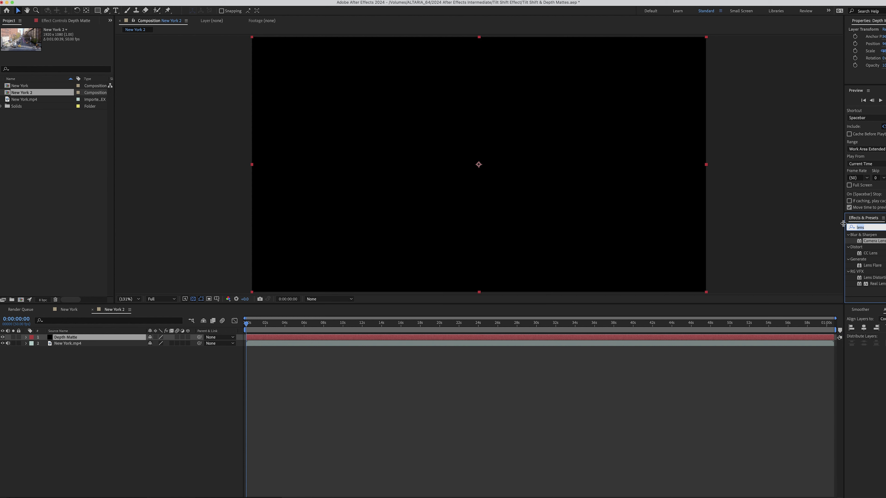
{"action": "type", "text": "ramp"}
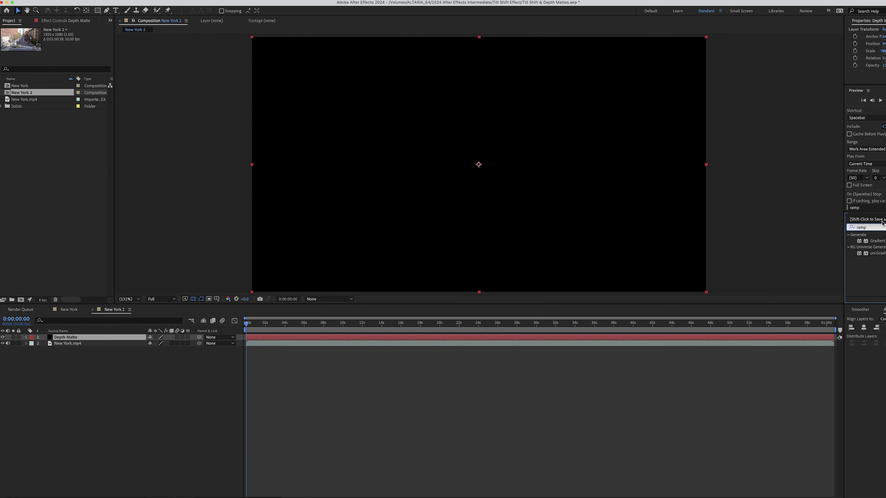
{"action": "left_click_drag", "start_coordinate": [885, 243], "coordinate": [625, 338]}
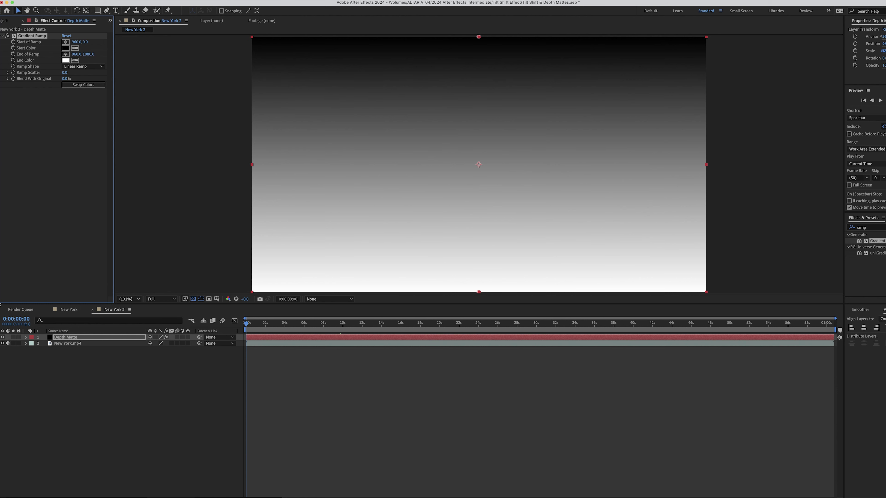
{"action": "left_click", "coordinate": [2, 337]}
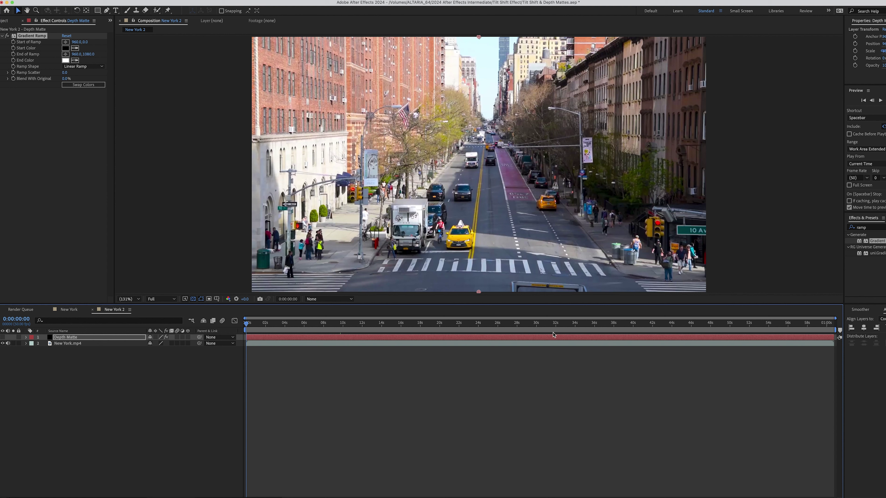
Apply the Camera Lens Blur effect to the New York.mp4 layer and set its Blur Radius to 60
{"action": "left_click", "coordinate": [569, 345]}
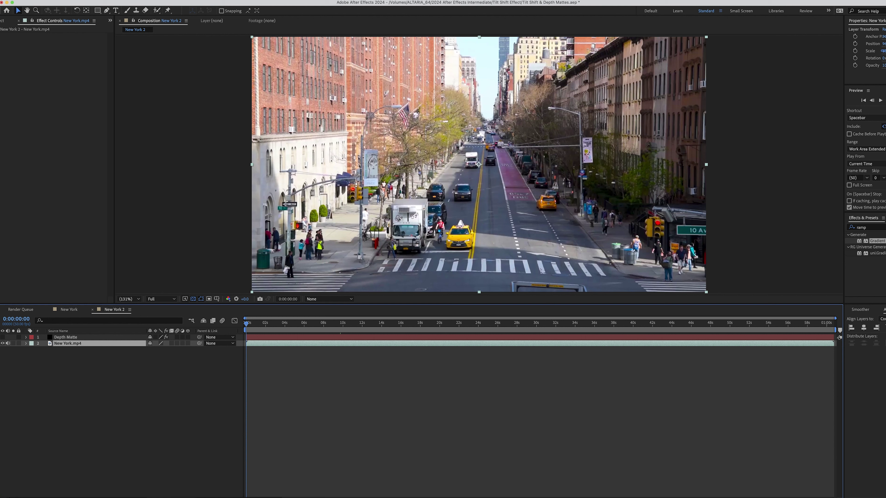
{"action": "left_click", "coordinate": [871, 228]}
{"action": "double_click", "coordinate": [871, 232]}
{"action": "type", "text": "lens"}
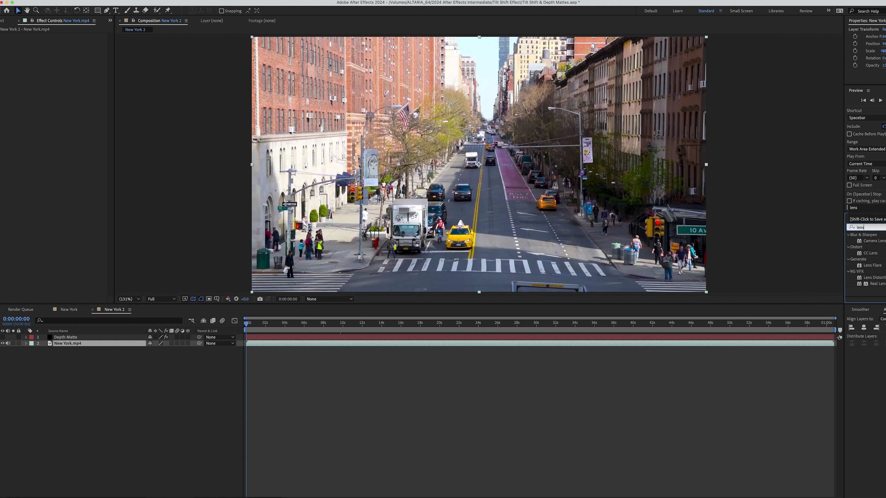
{"action": "left_click_drag", "start_coordinate": [853, 241], "coordinate": [678, 349]}
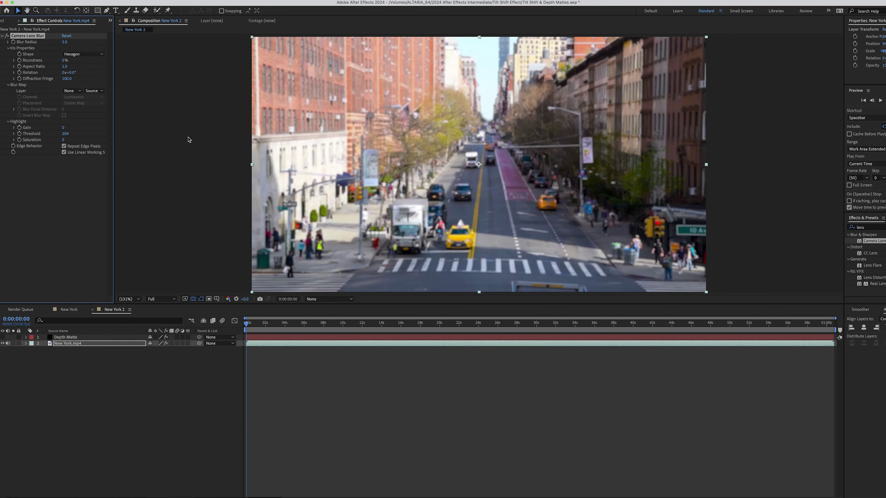
{"action": "left_click", "coordinate": [64, 42]}
{"action": "type", "text": "60"}
{"action": "key", "text": "Return"}
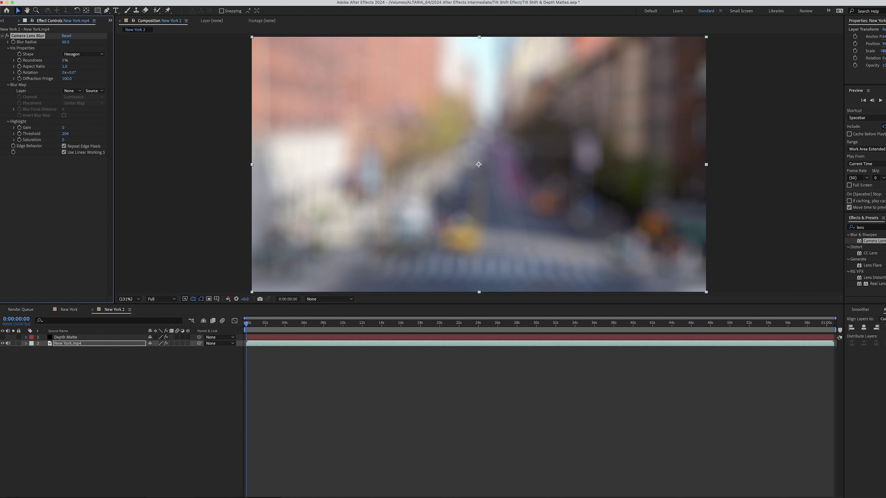
{"action": "left_click", "coordinate": [78, 202]}
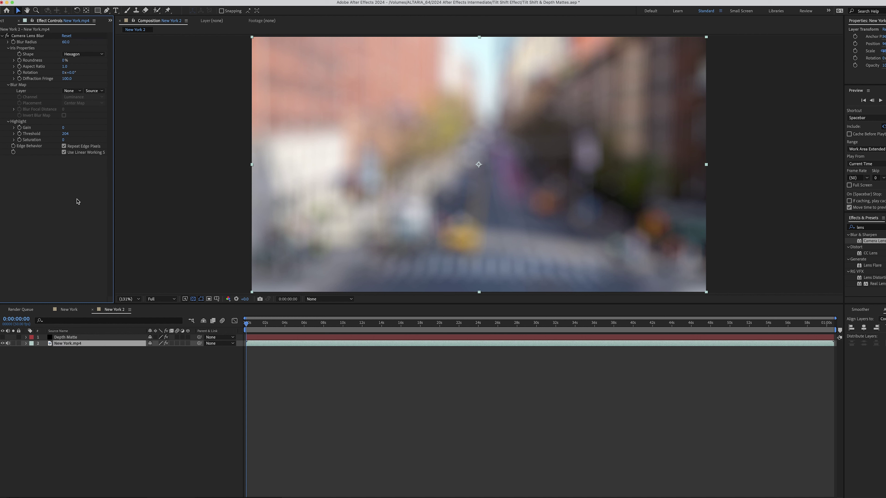
Use the Depth Matte layer as the Camera Lens Blur's blur map, with Effects & Masks as its source
{"action": "left_click", "coordinate": [80, 94]}
{"action": "left_click", "coordinate": [90, 110]}
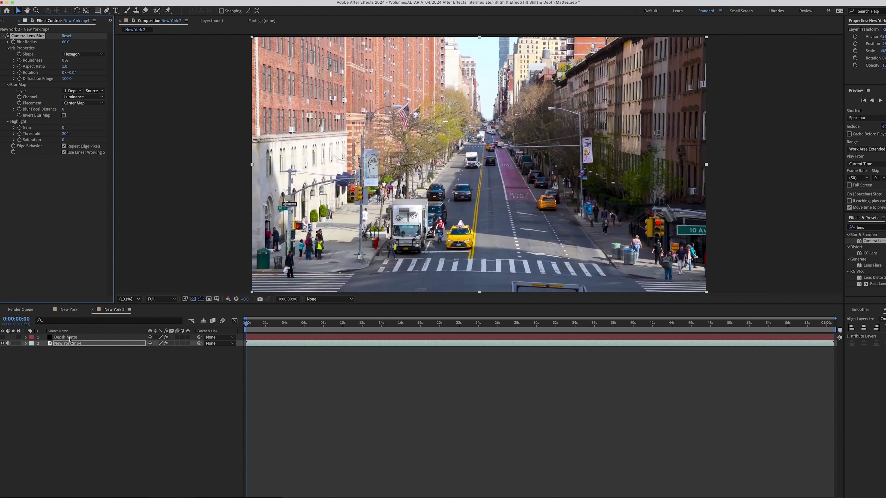
{"action": "left_click", "coordinate": [93, 91]}
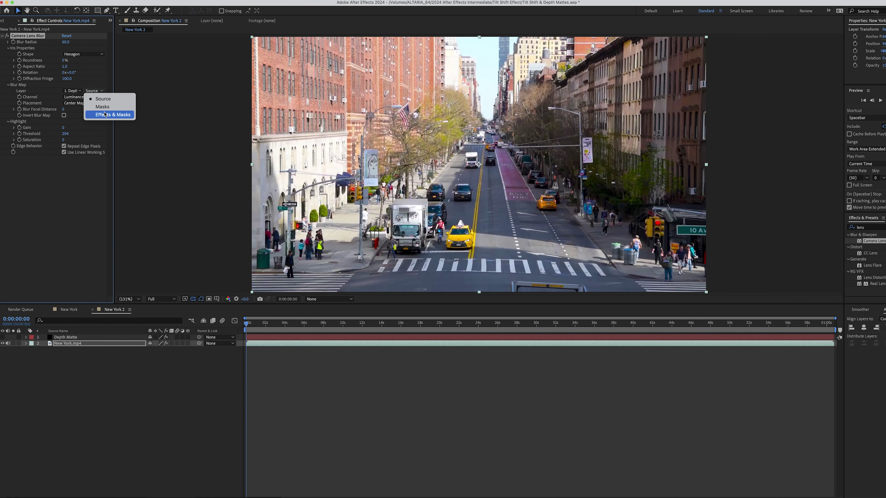
{"action": "left_click", "coordinate": [105, 115]}
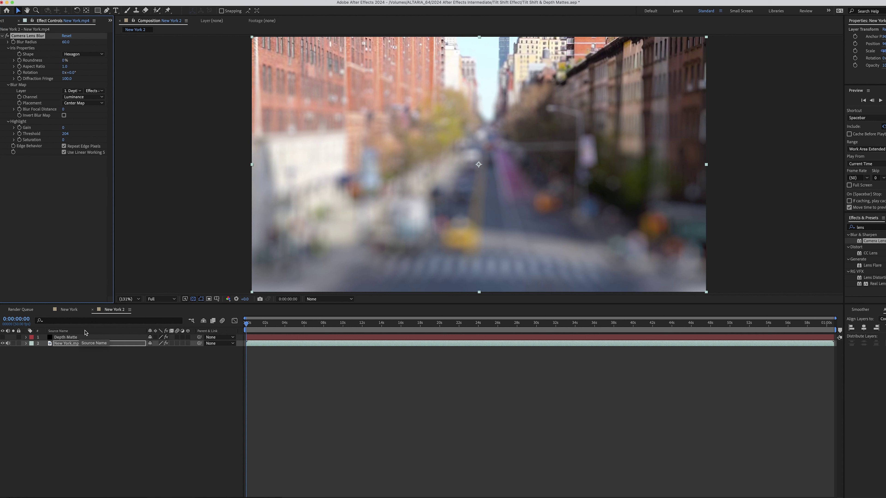
Try a Blur Focal Distance of 220 for the Camera Lens Blur and settle on 200
{"action": "left_click", "coordinate": [14, 109]}
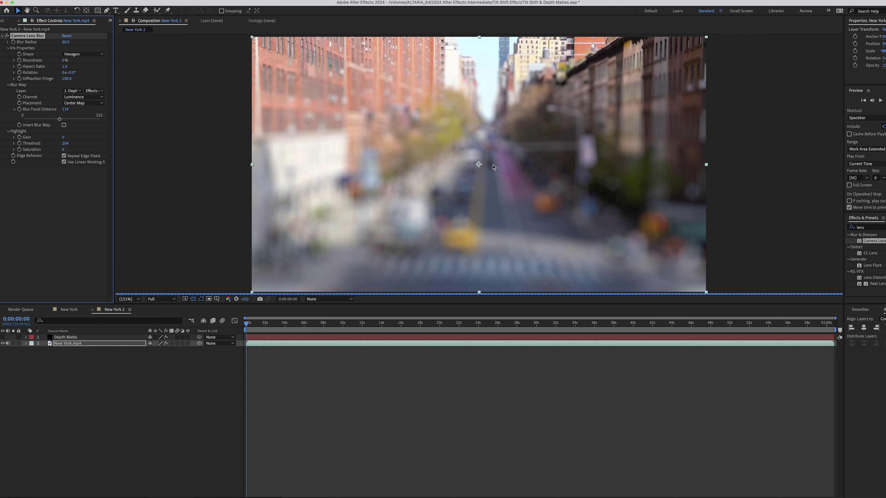
{"action": "left_click", "coordinate": [65, 110]}
{"action": "type", "text": "220"}
{"action": "key", "text": "Return"}
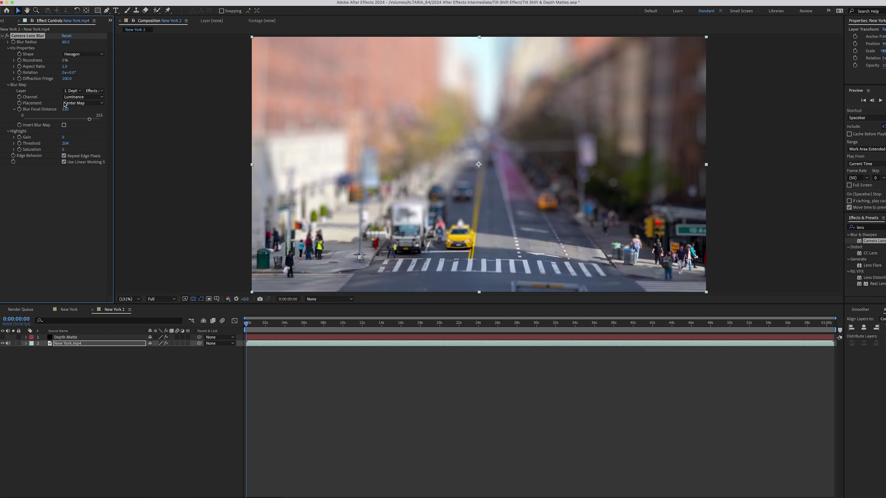
{"action": "left_click", "coordinate": [66, 110]}
{"action": "type", "text": "200"}
{"action": "key", "text": "Return"}
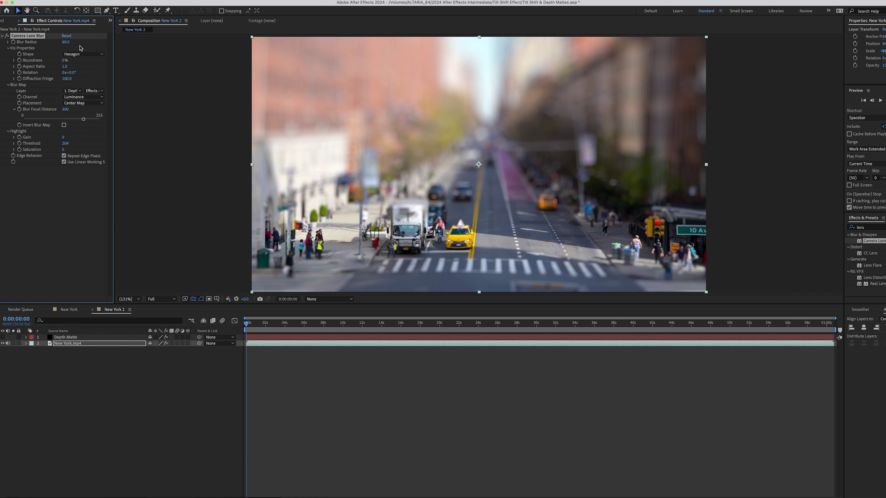
Set the Camera Lens Blur's Blur Radius to 40
{"action": "left_click", "coordinate": [65, 43]}
{"action": "type", "text": "40"}
{"action": "key", "text": "Return"}
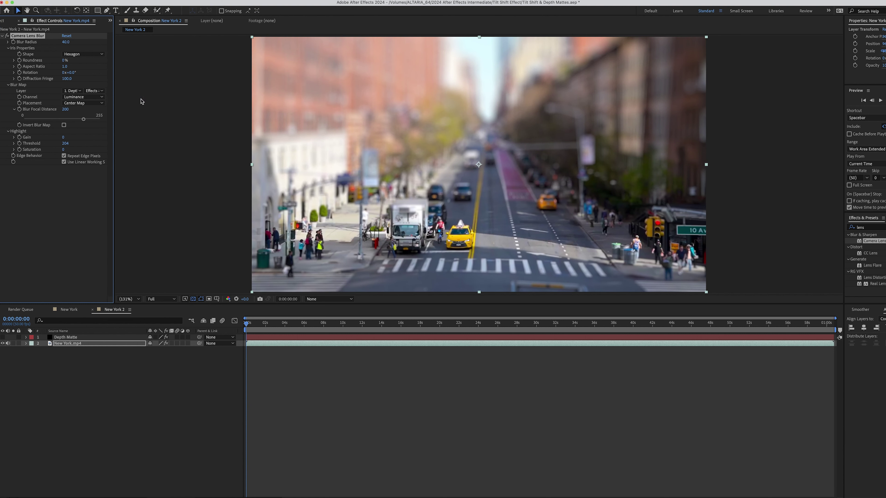
{"action": "mouse_move", "coordinate": [250, 324]}
{"action": "left_mouse_down"}
{"action": "mouse_move", "coordinate": [264, 324]}
{"action": "mouse_move", "coordinate": [243, 324]}
{"action": "left_mouse_up"}
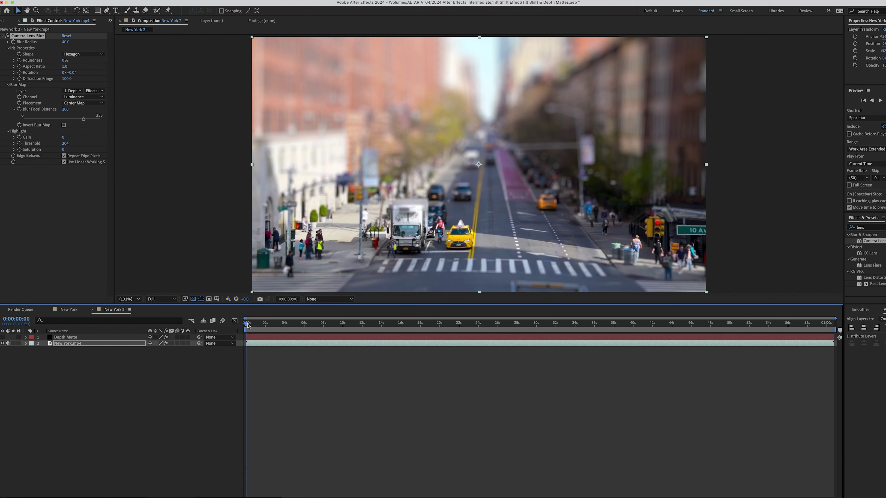
{"action": "left_click", "coordinate": [269, 337]}
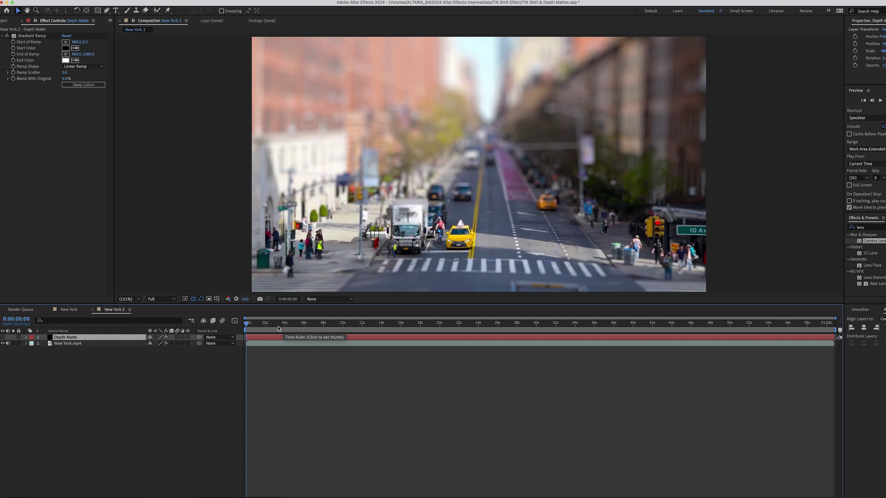
{"action": "left_click", "coordinate": [274, 343]}
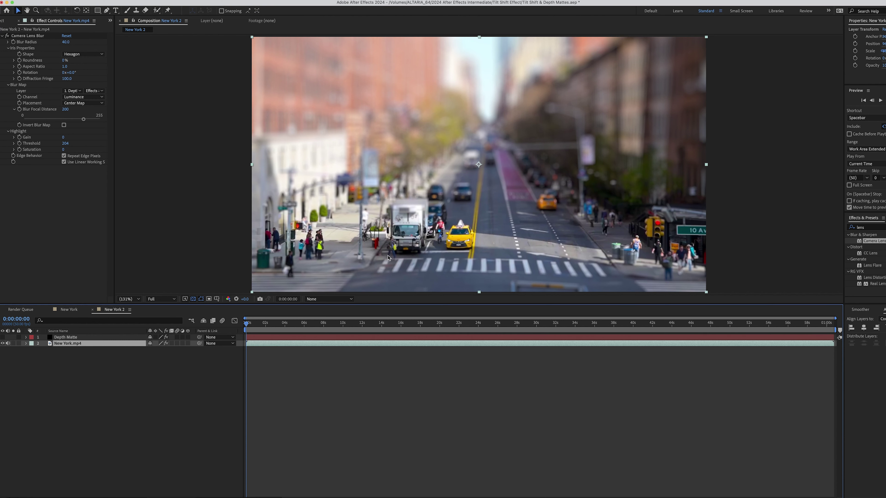
Collapse the Camera Lens Blur settings and apply the Lumetri Color effect to the New York.mp4 layer
{"action": "left_click", "coordinate": [3, 37]}
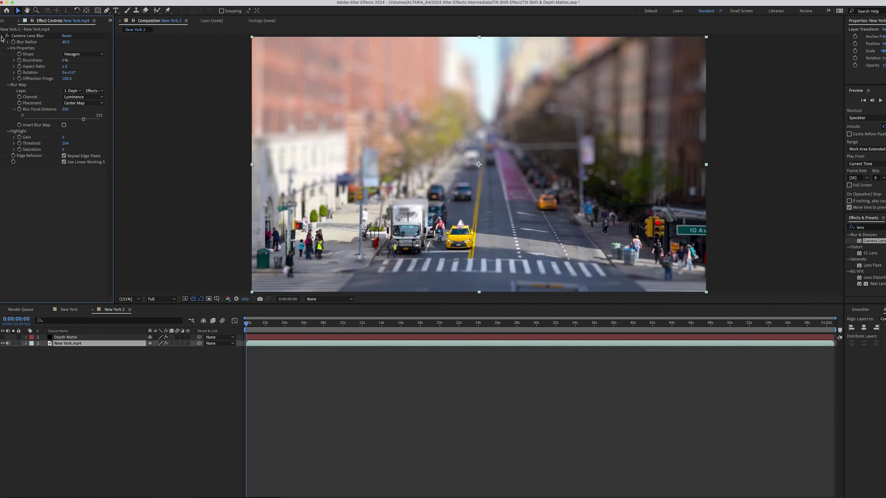
{"action": "left_click", "coordinate": [868, 228]}
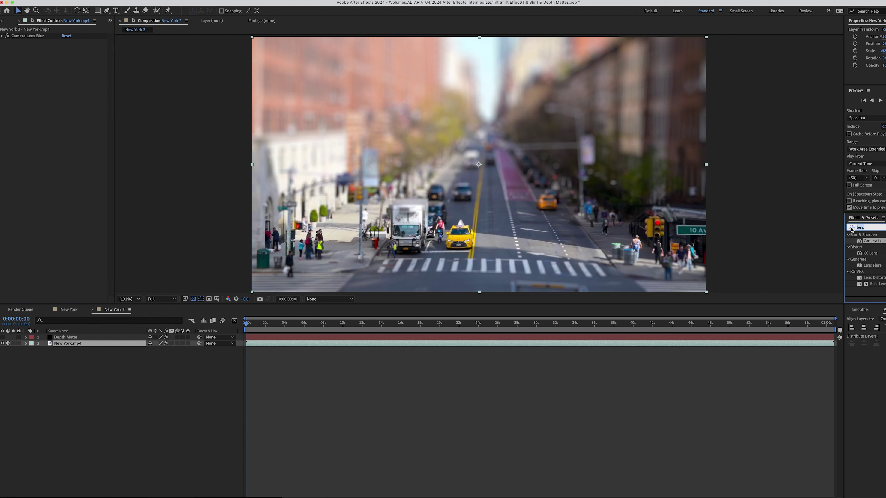
{"action": "type", "text": "lum"}
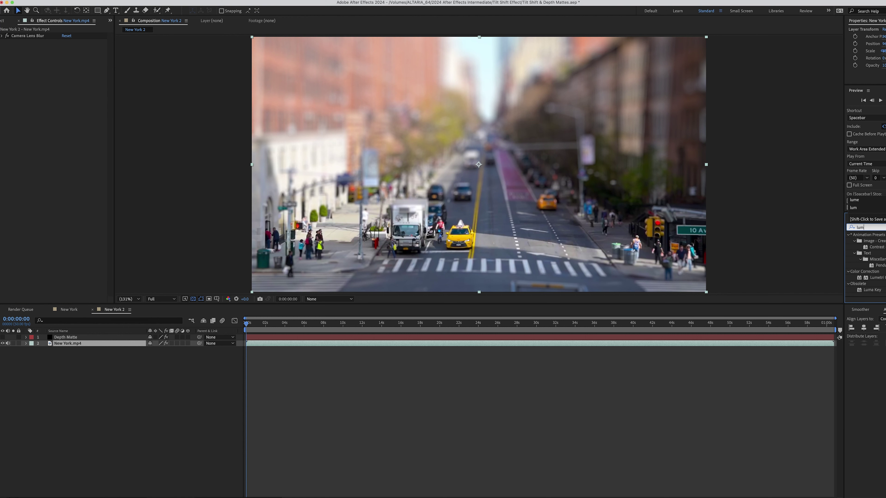
{"action": "type", "text": "et"}
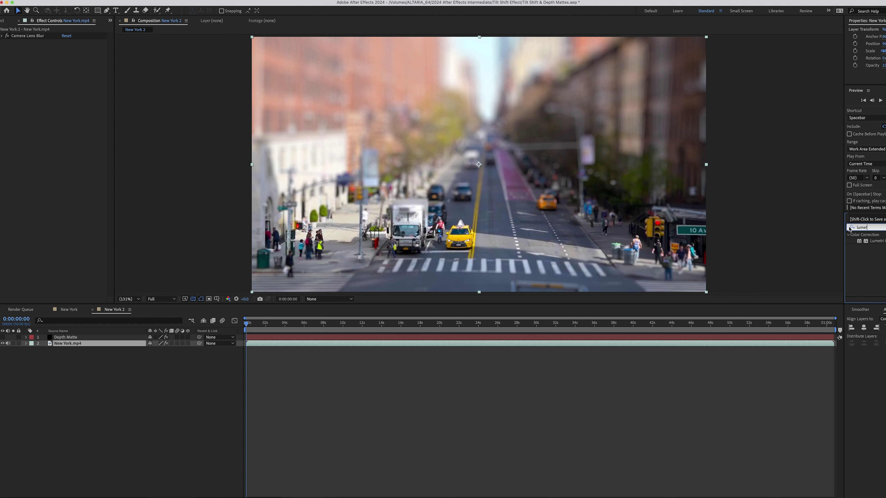
{"action": "left_click_drag", "start_coordinate": [880, 243], "coordinate": [674, 342]}
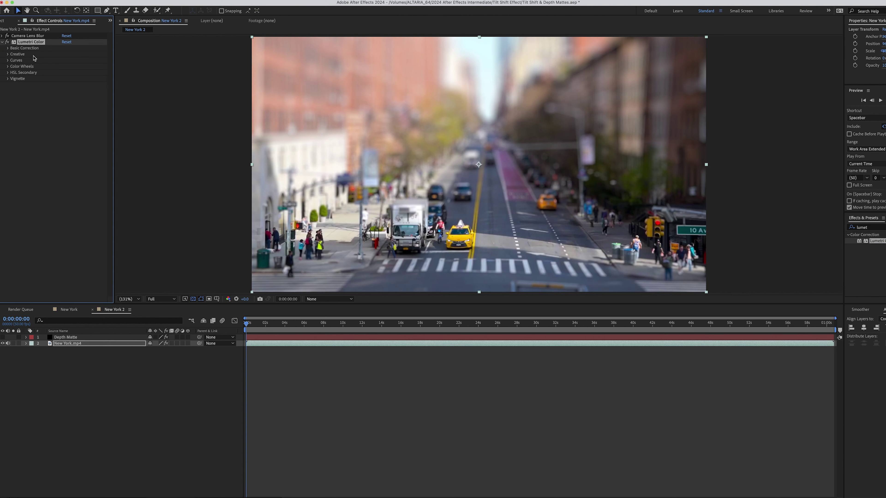
Set Lumetri Color's Creative look to Kodak 5205 Fuji 3510 (by Adobe)
{"action": "left_click", "coordinate": [7, 54]}
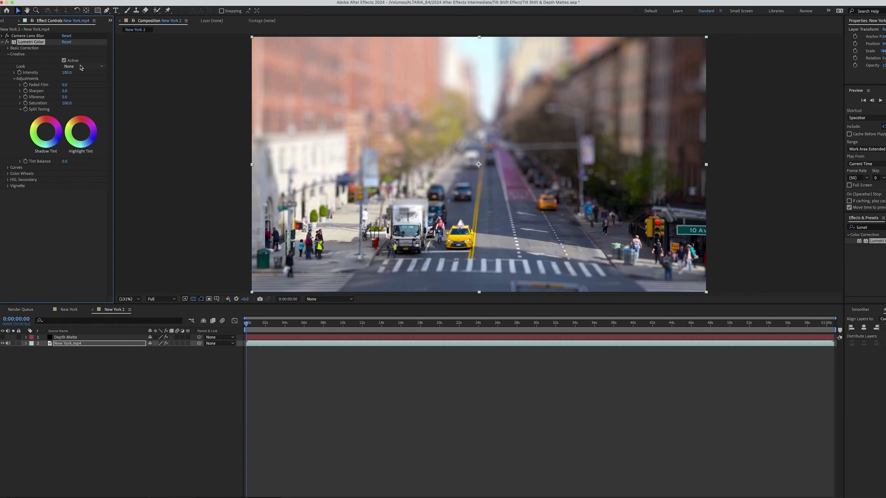
{"action": "left_click", "coordinate": [81, 67]}
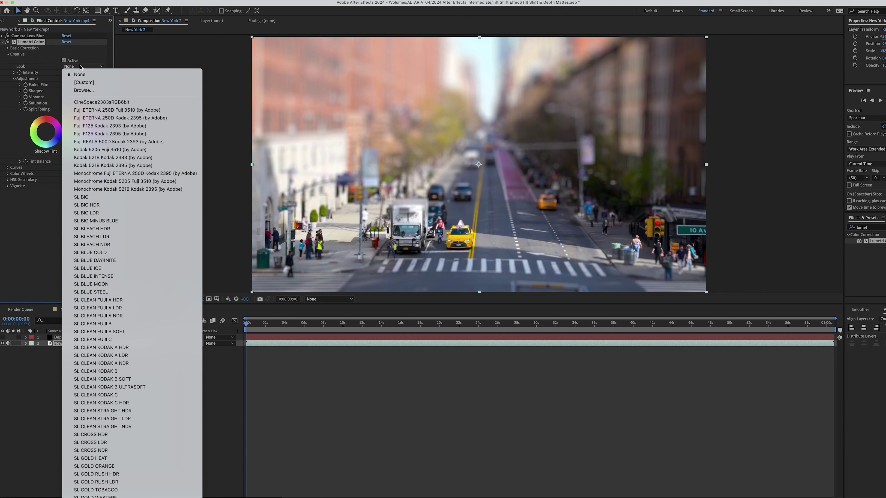
{"action": "left_click", "coordinate": [147, 150]}
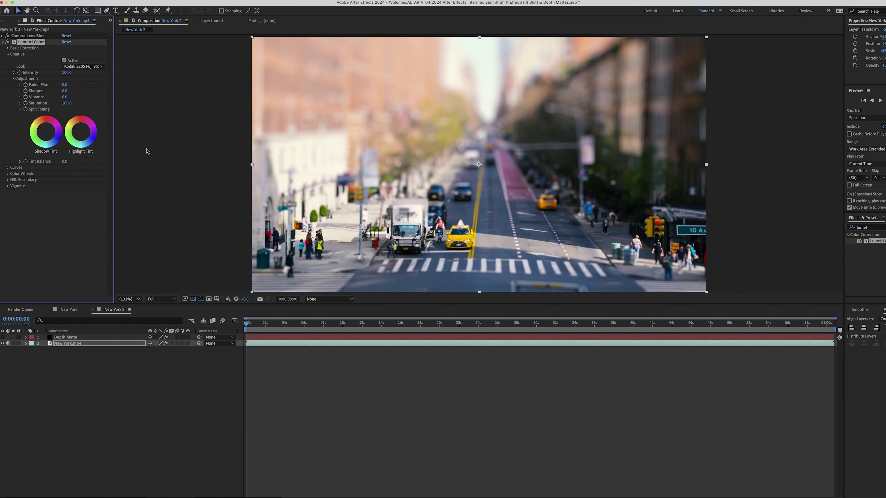
Reselect Kodak 5205 Fuji 3510 (by Adobe) as Lumetri Color's Creative look and set the Creative Saturation to 150
{"action": "left_click", "coordinate": [89, 68]}
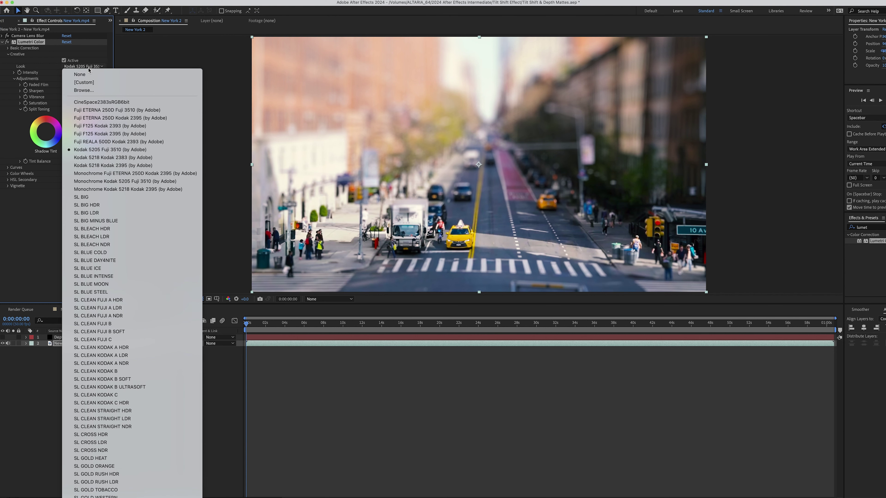
{"action": "left_click", "coordinate": [118, 149]}
{"action": "left_click", "coordinate": [65, 103]}
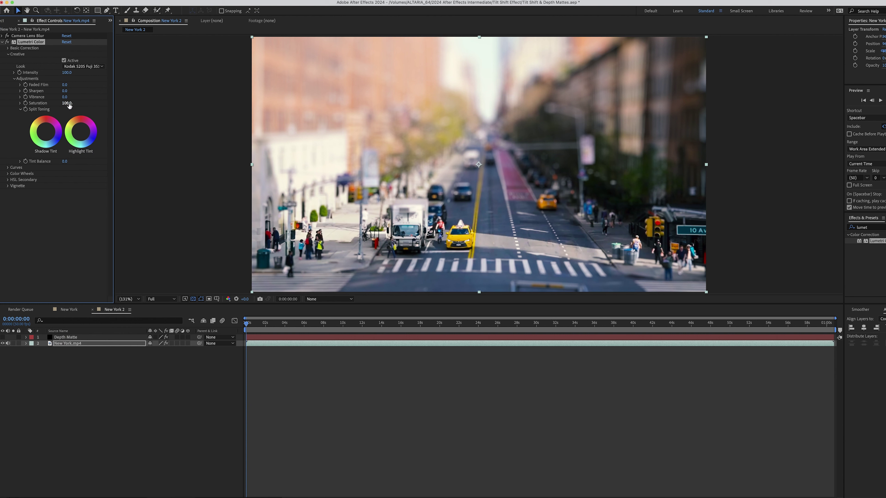
{"action": "type", "text": "150"}
{"action": "key", "text": "Return"}
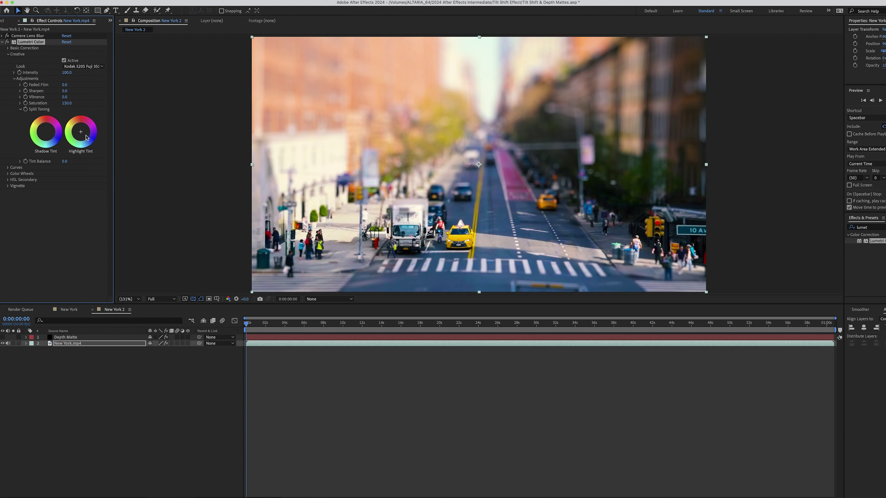
Set Lumetri Color's Vignette Amount to -2.1, deselect the New York.mp4 layer and collapse the effect's settings
{"action": "left_click", "coordinate": [8, 186]}
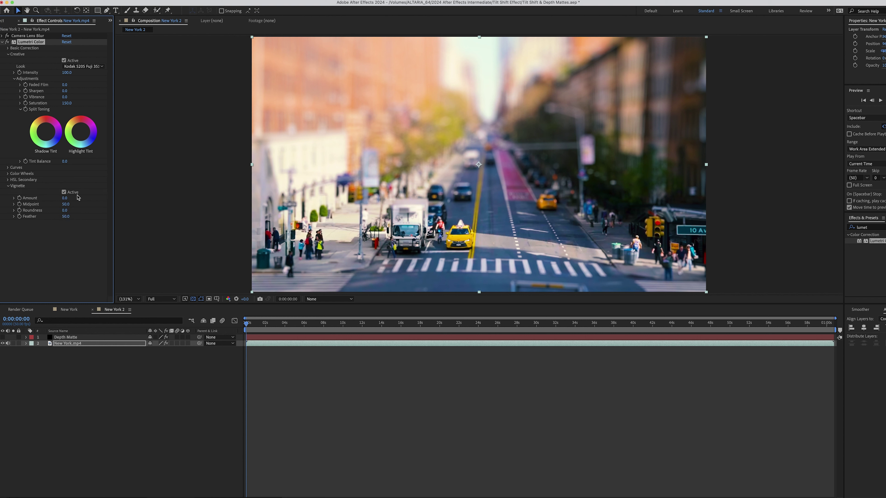
{"action": "left_click_drag", "start_coordinate": [66, 202], "coordinate": [0, 206]}
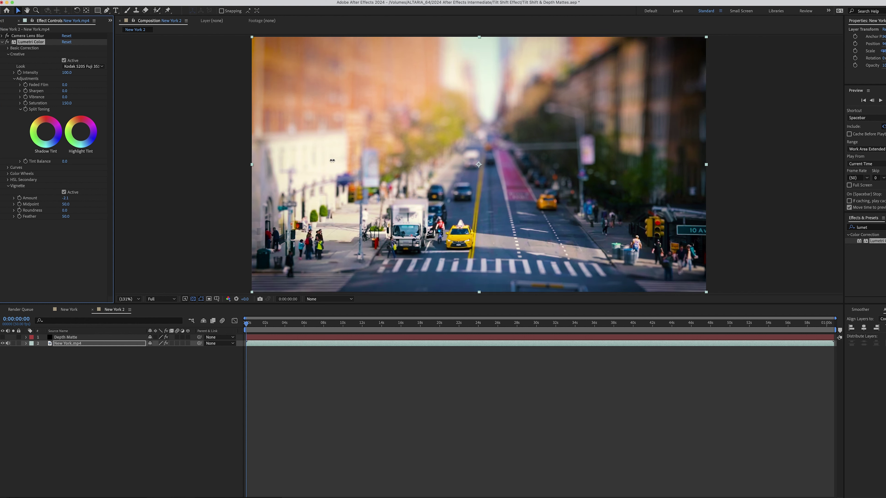
{"action": "left_click", "coordinate": [447, 396]}
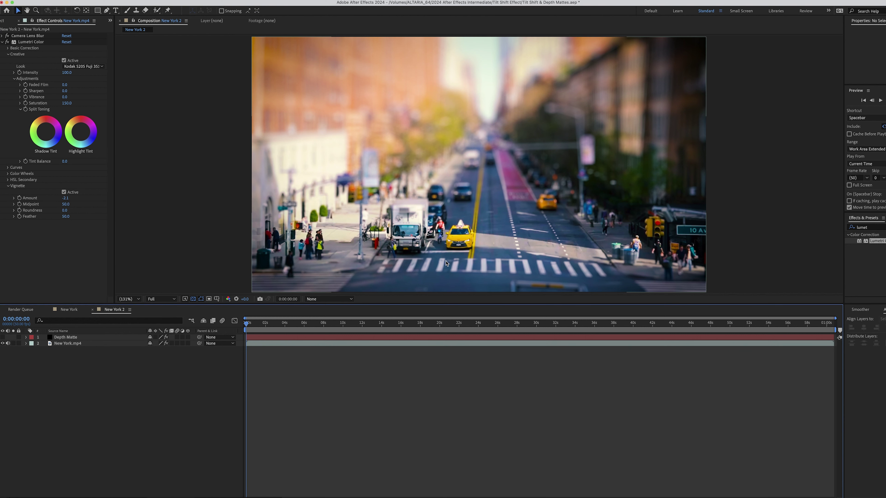
{"action": "left_click", "coordinate": [2, 42]}
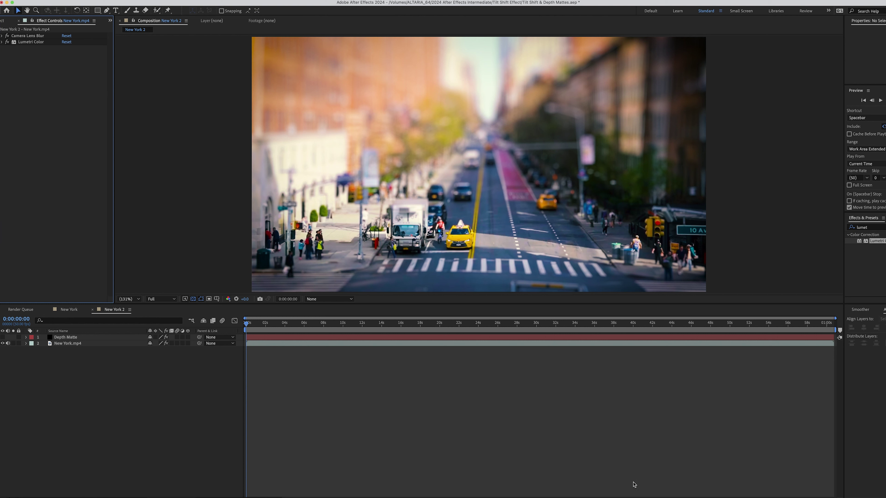